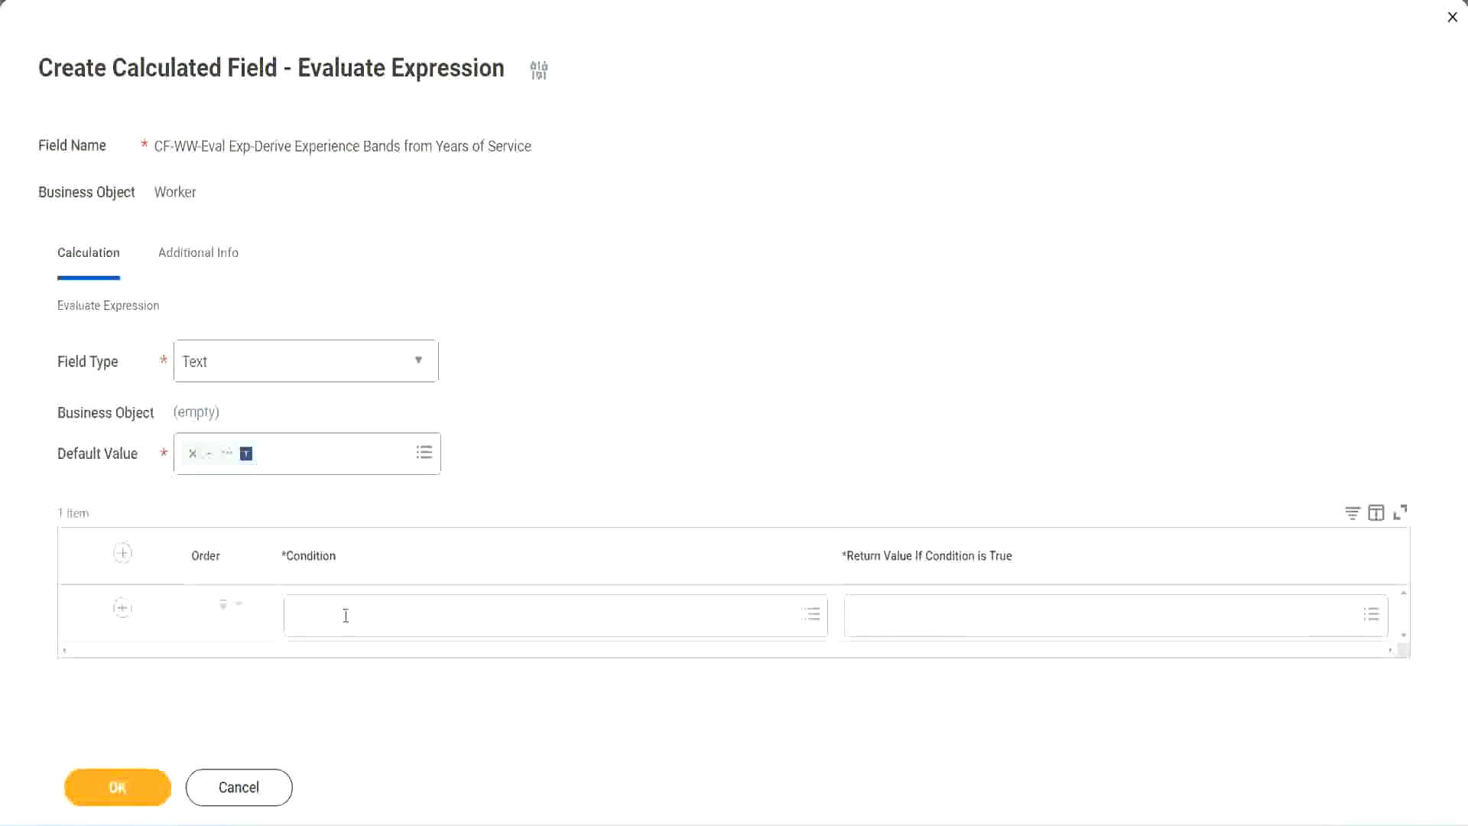
Step: Copy the Field 1 name from the Notepad++ notes and set the condition to CF-WW-TF-Length of Service between 0 and 7 years
left_click(346, 616)
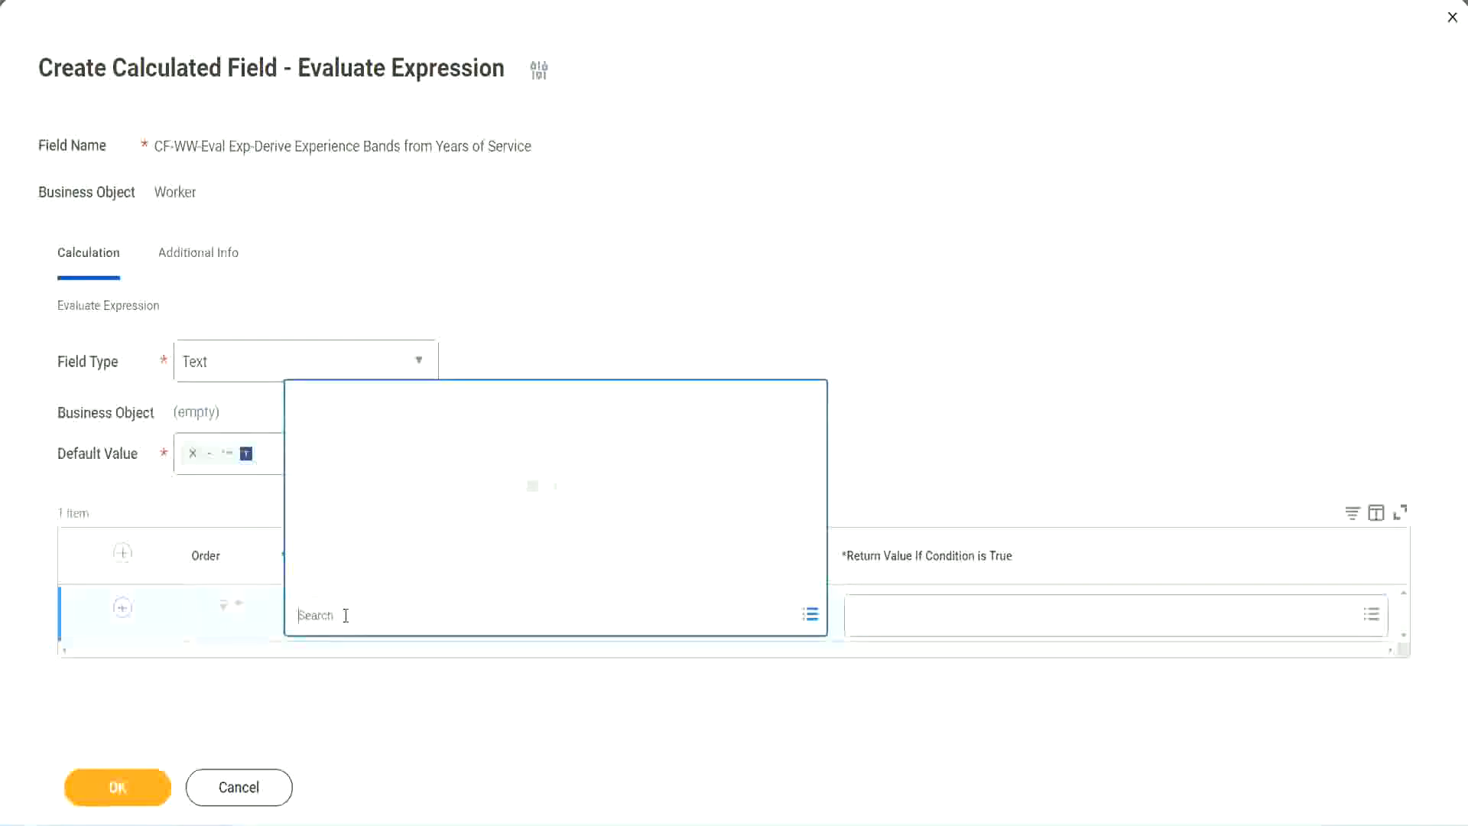
left_click(561, 339)
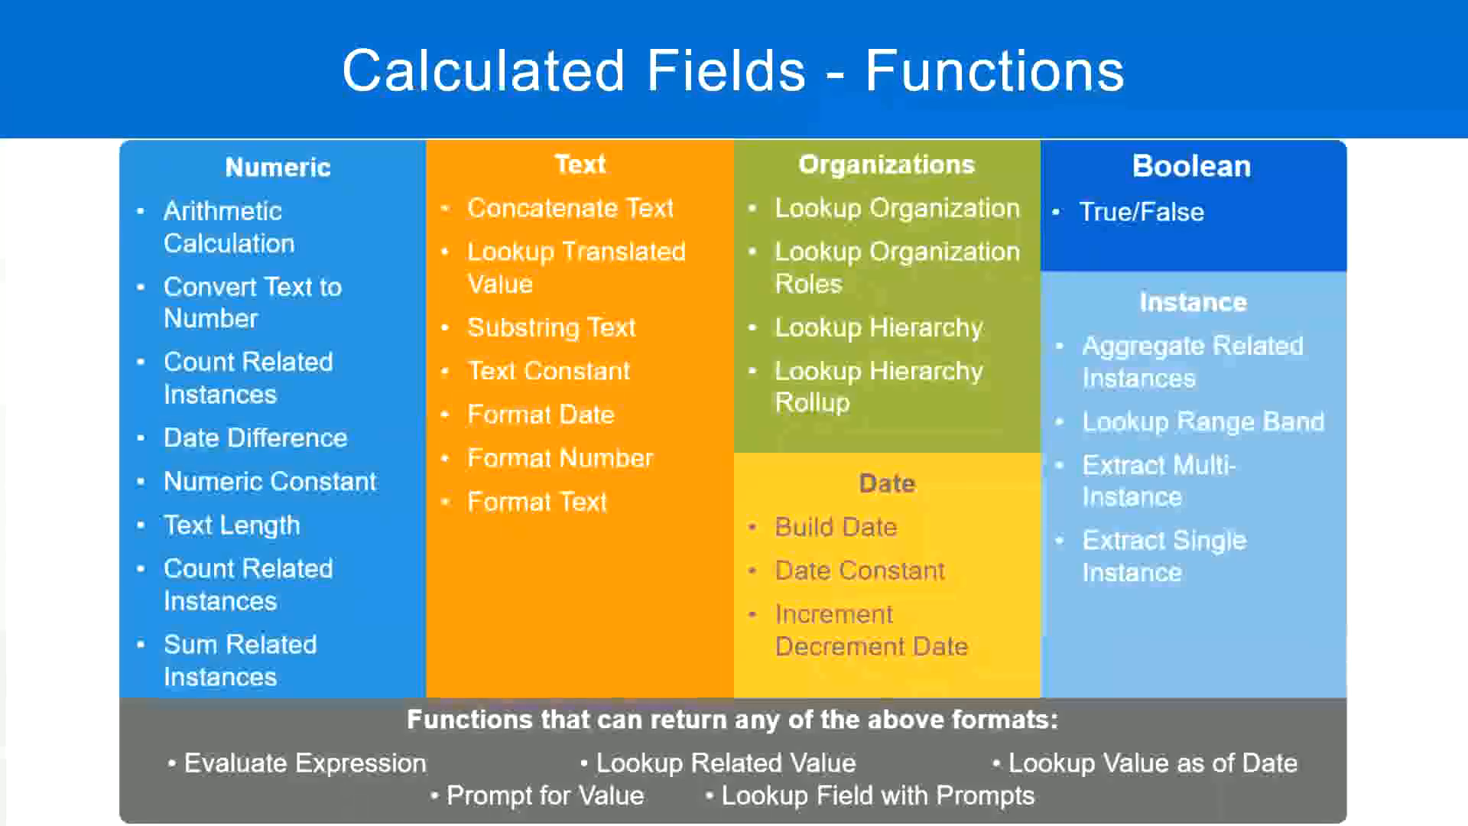
key("alt+Tab")
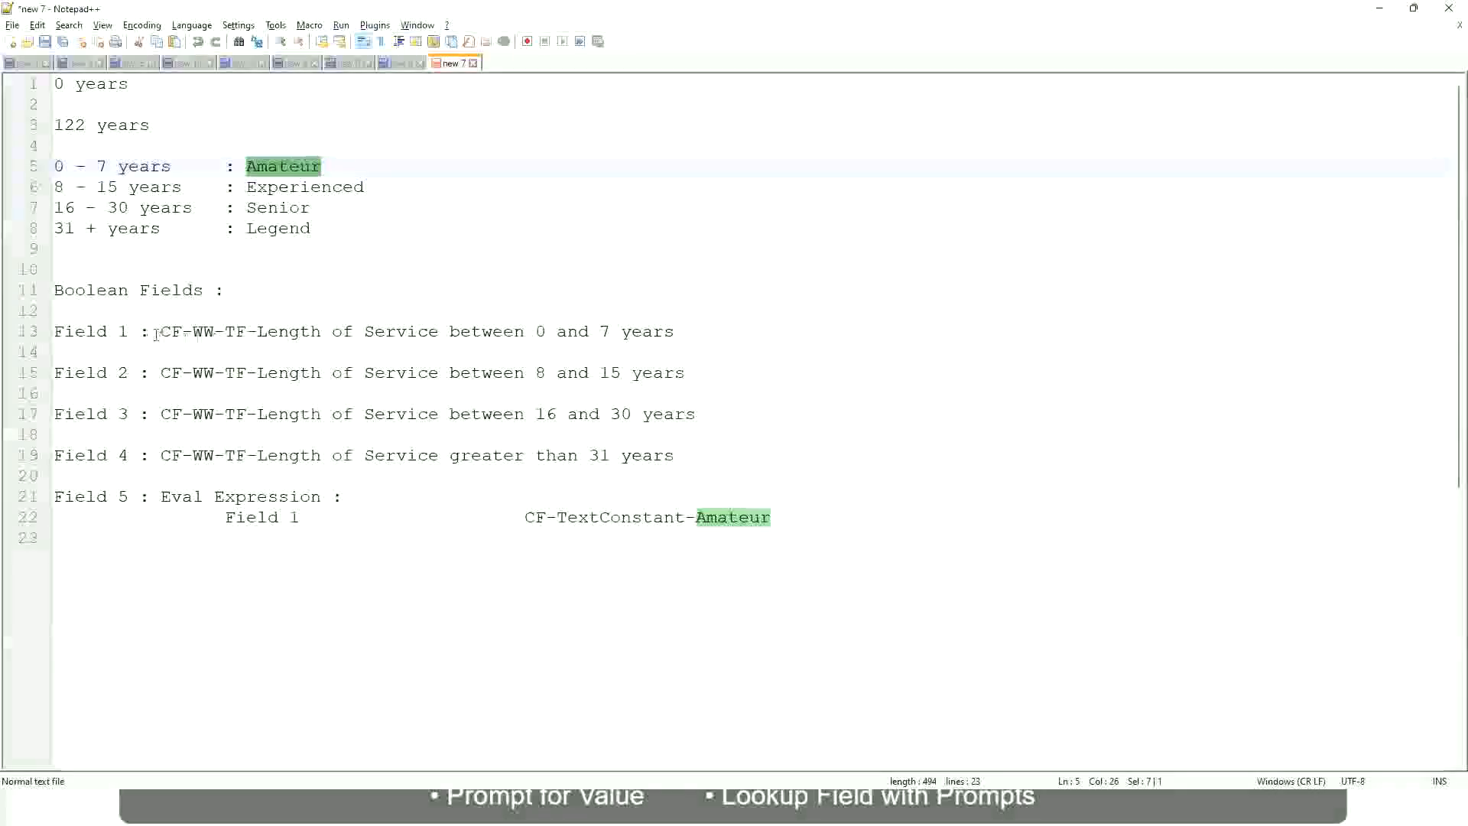
left_click_drag(164, 330, 676, 338)
key("ctrl+c")
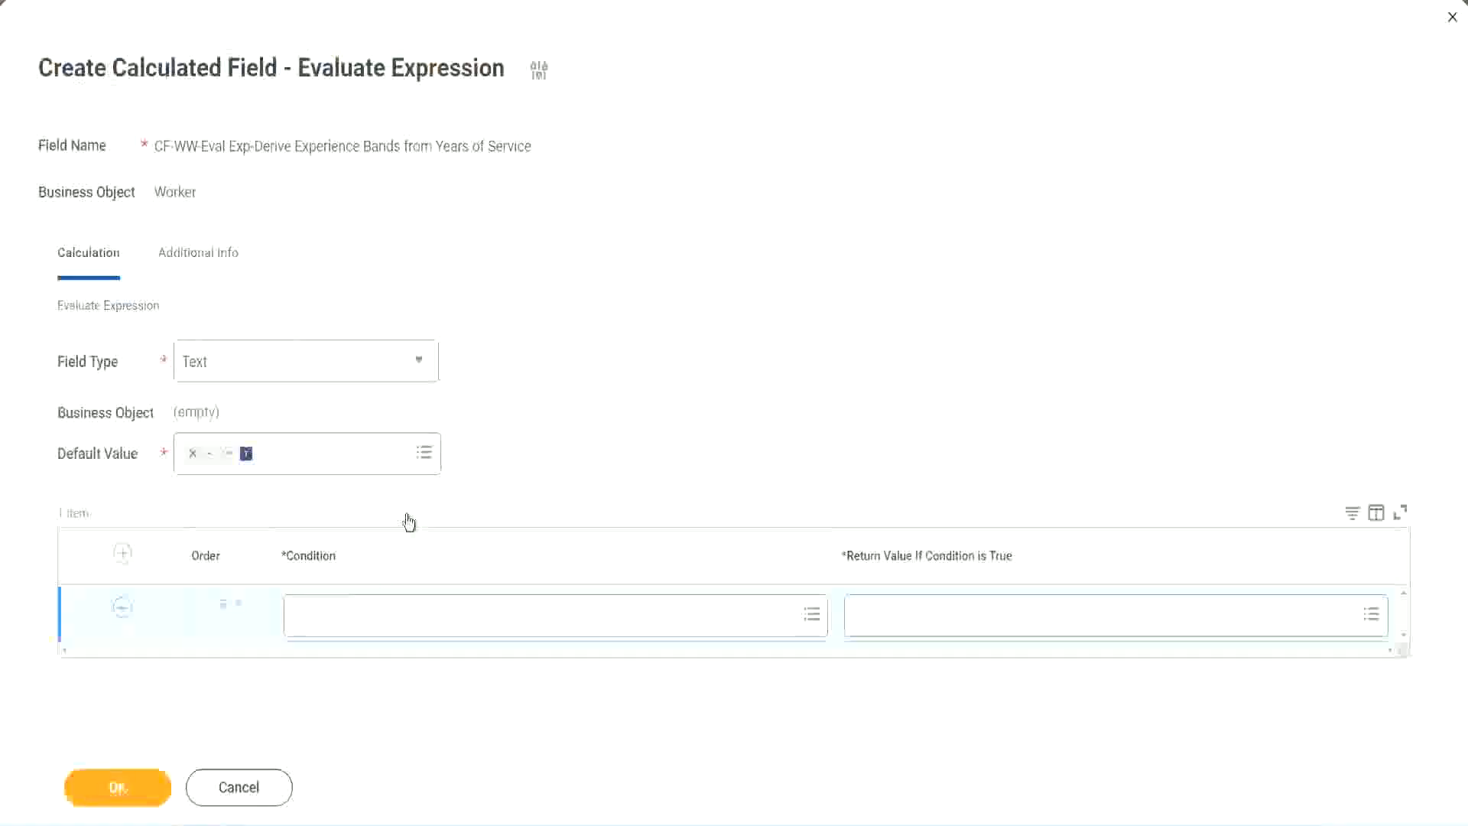
left_click(374, 621)
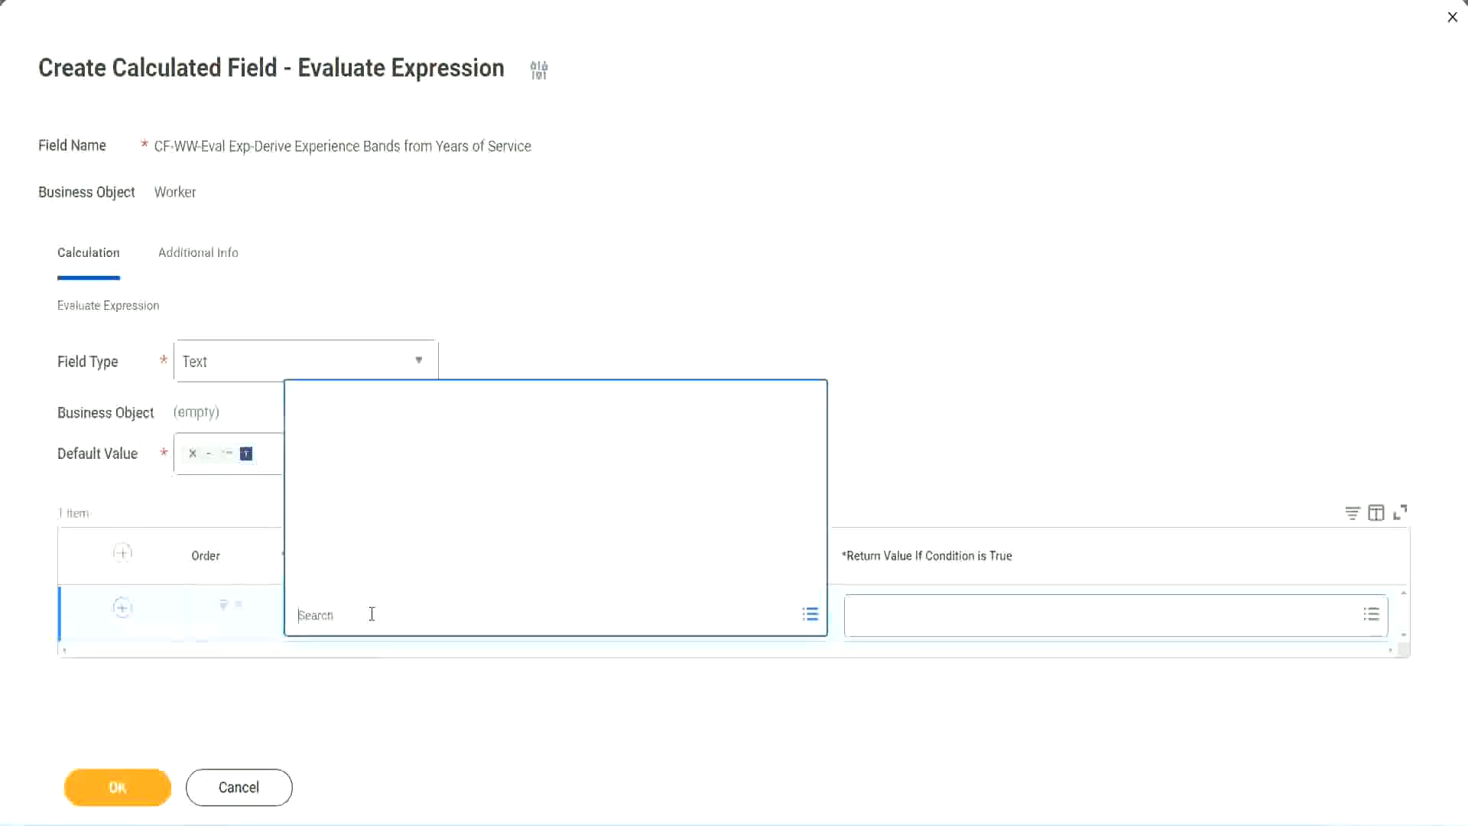
key("ctrl+v")
key("Return")
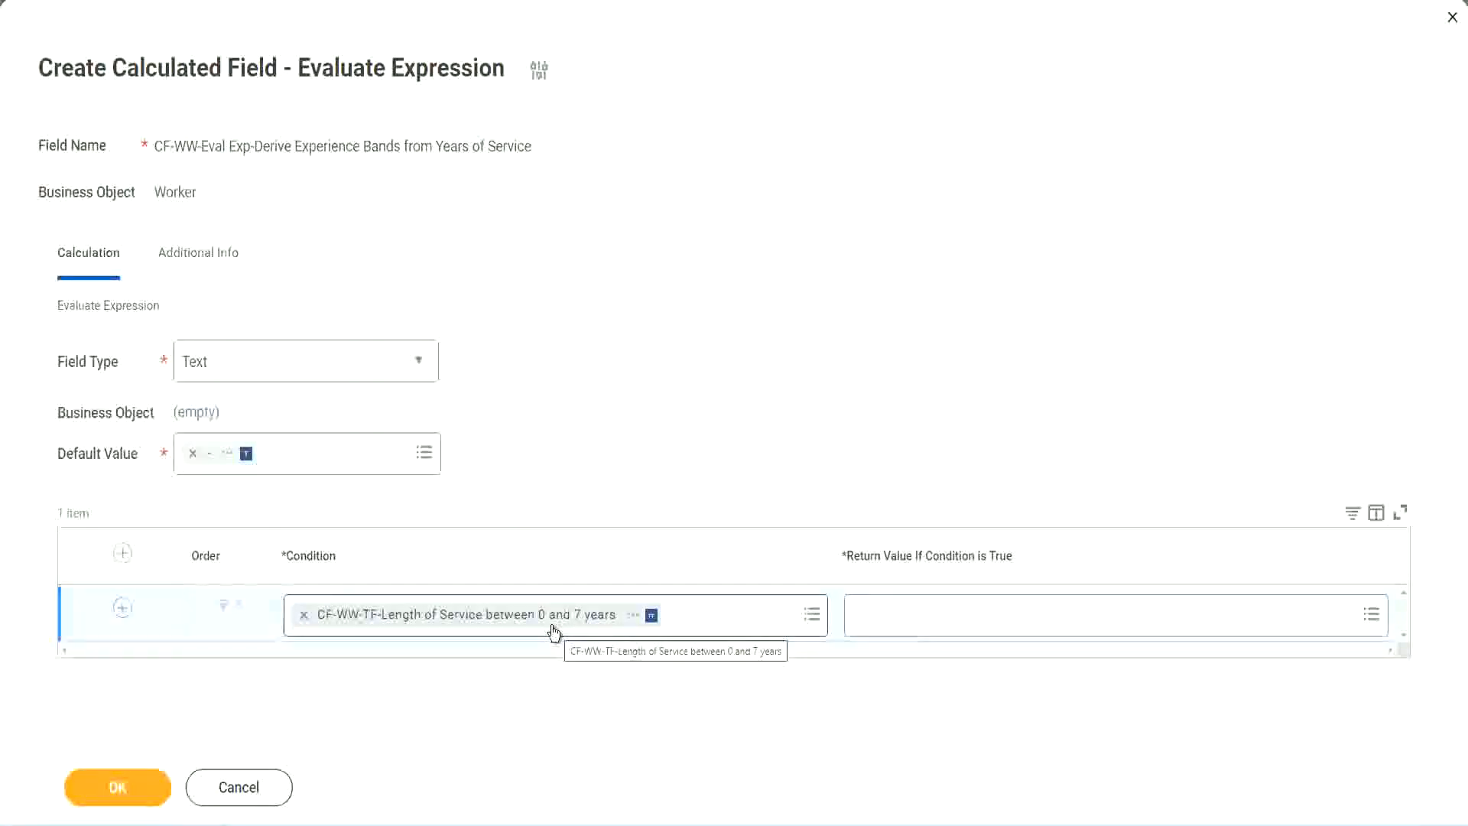
left_click(955, 627)
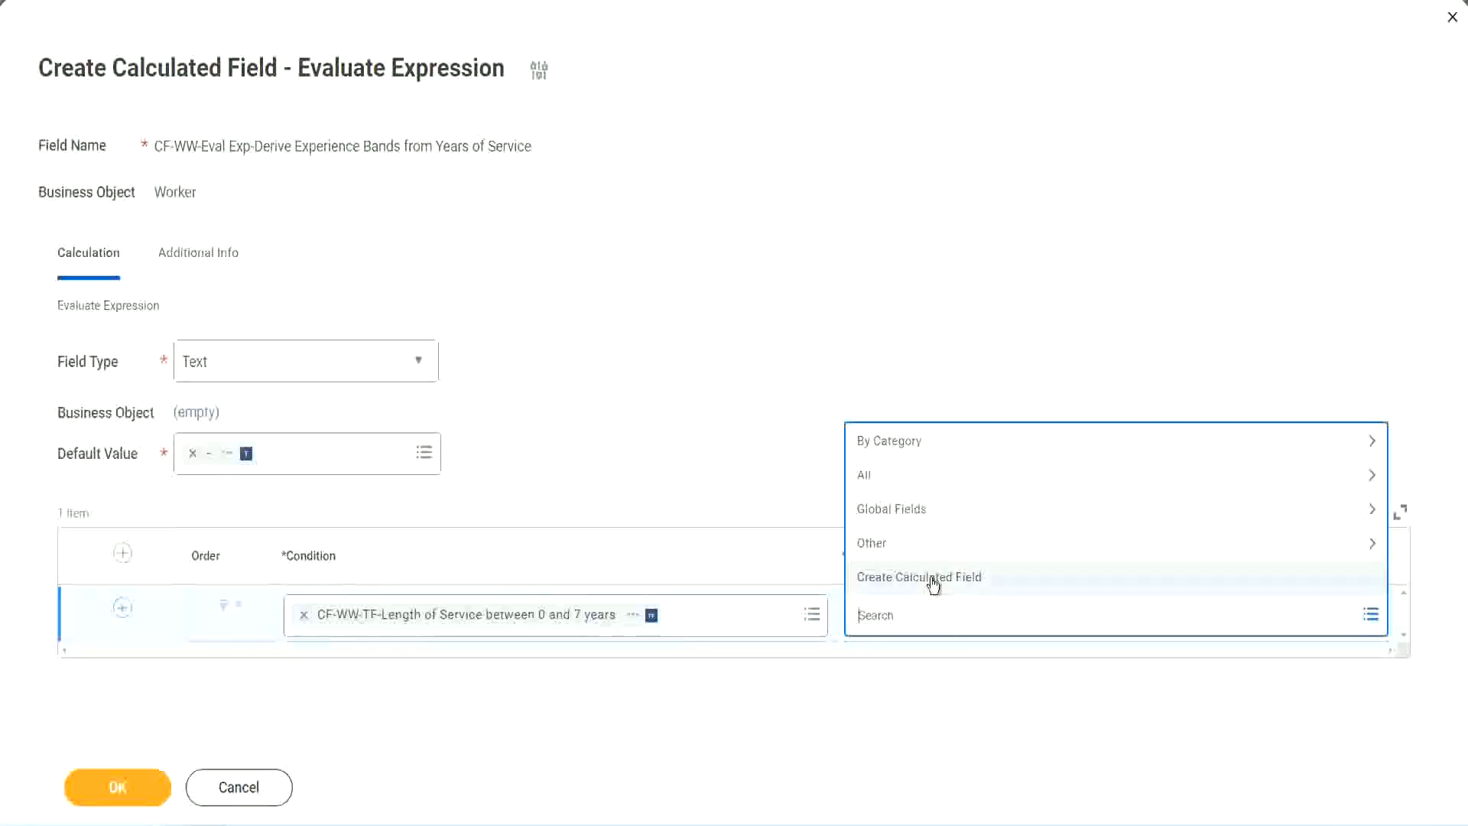
left_click(852, 382)
left_click(884, 623)
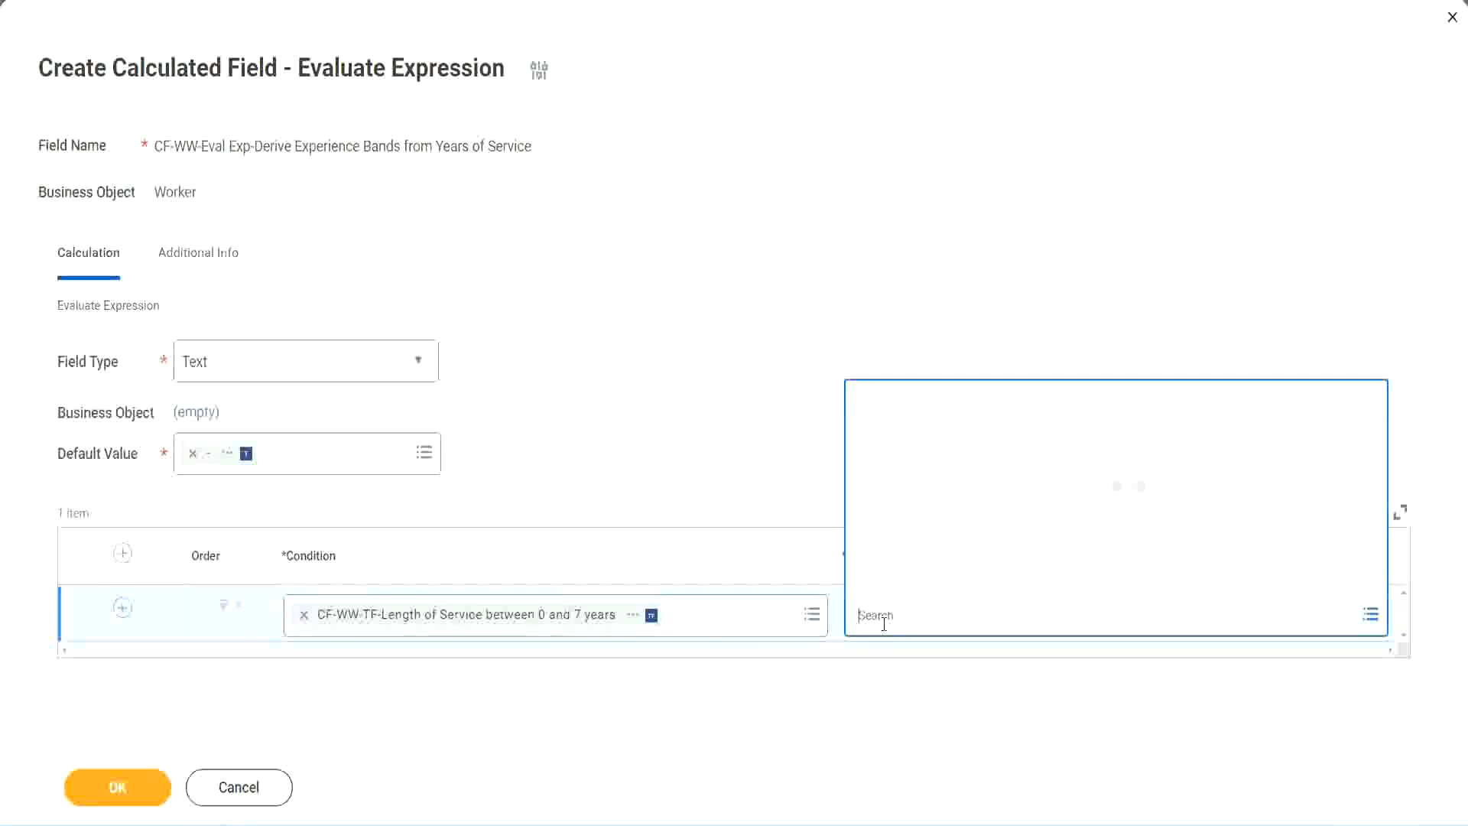
type("Amaterue")
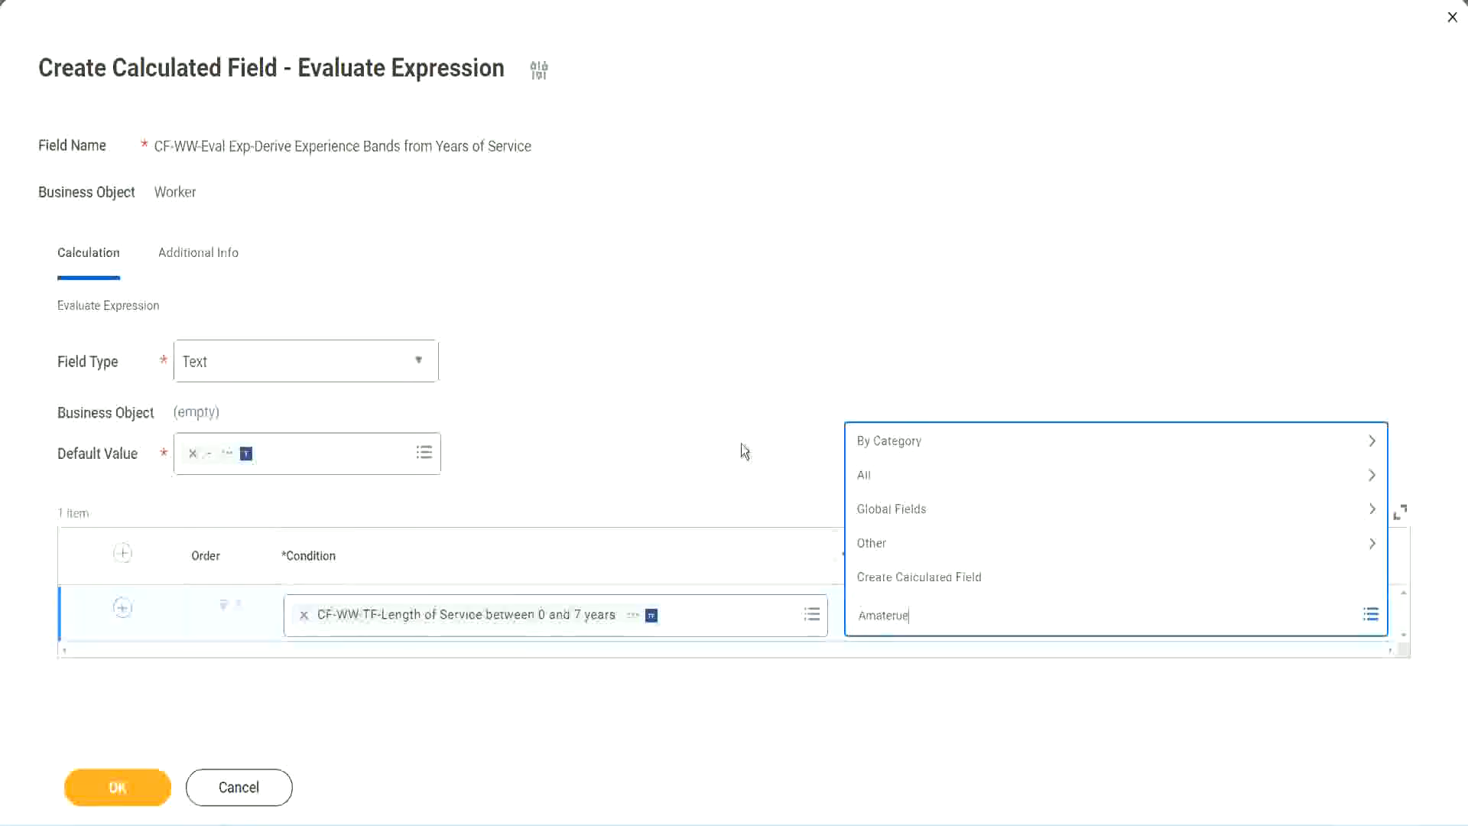
left_click(741, 443)
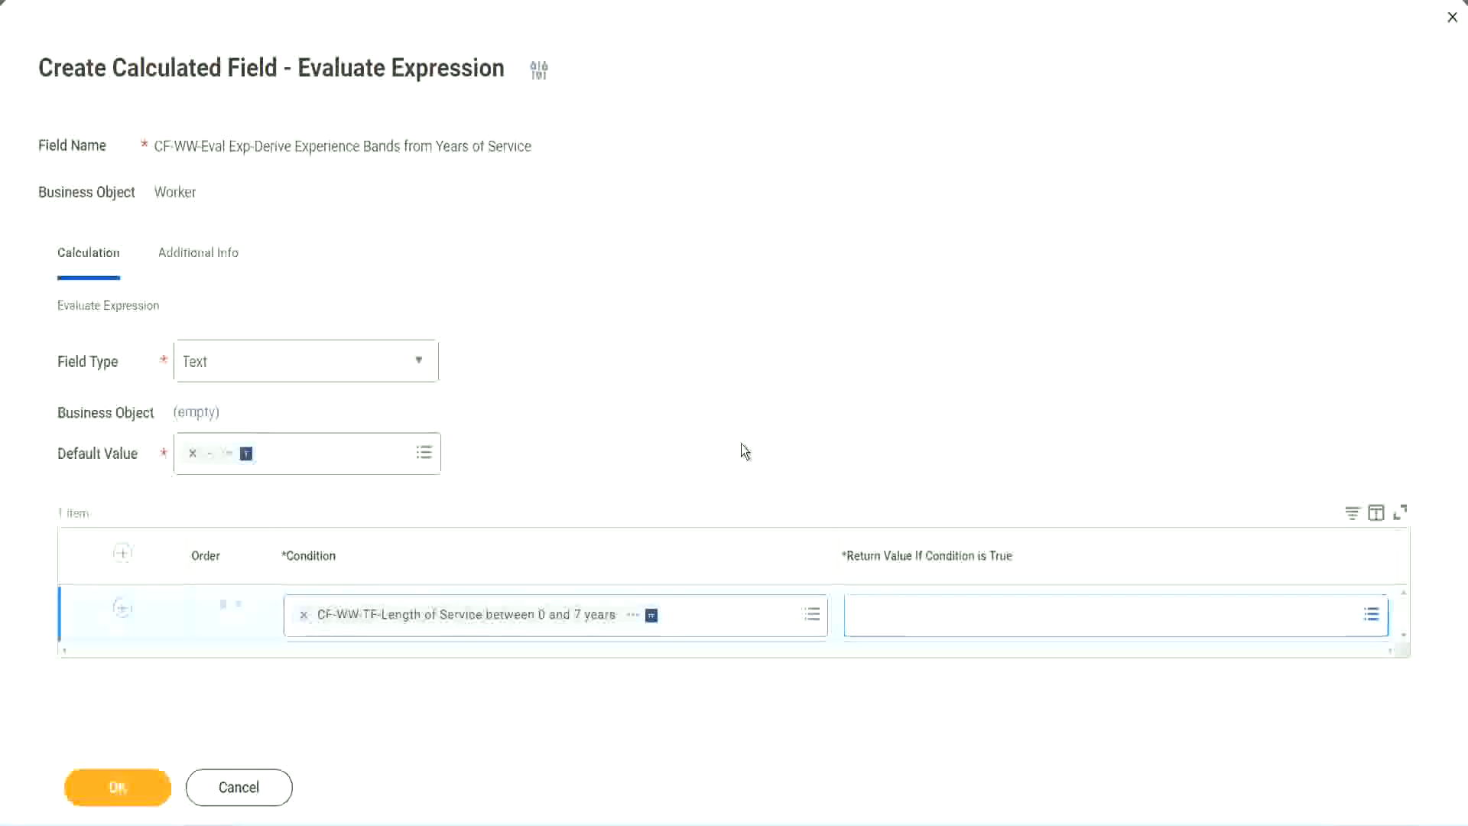
left_click(925, 621)
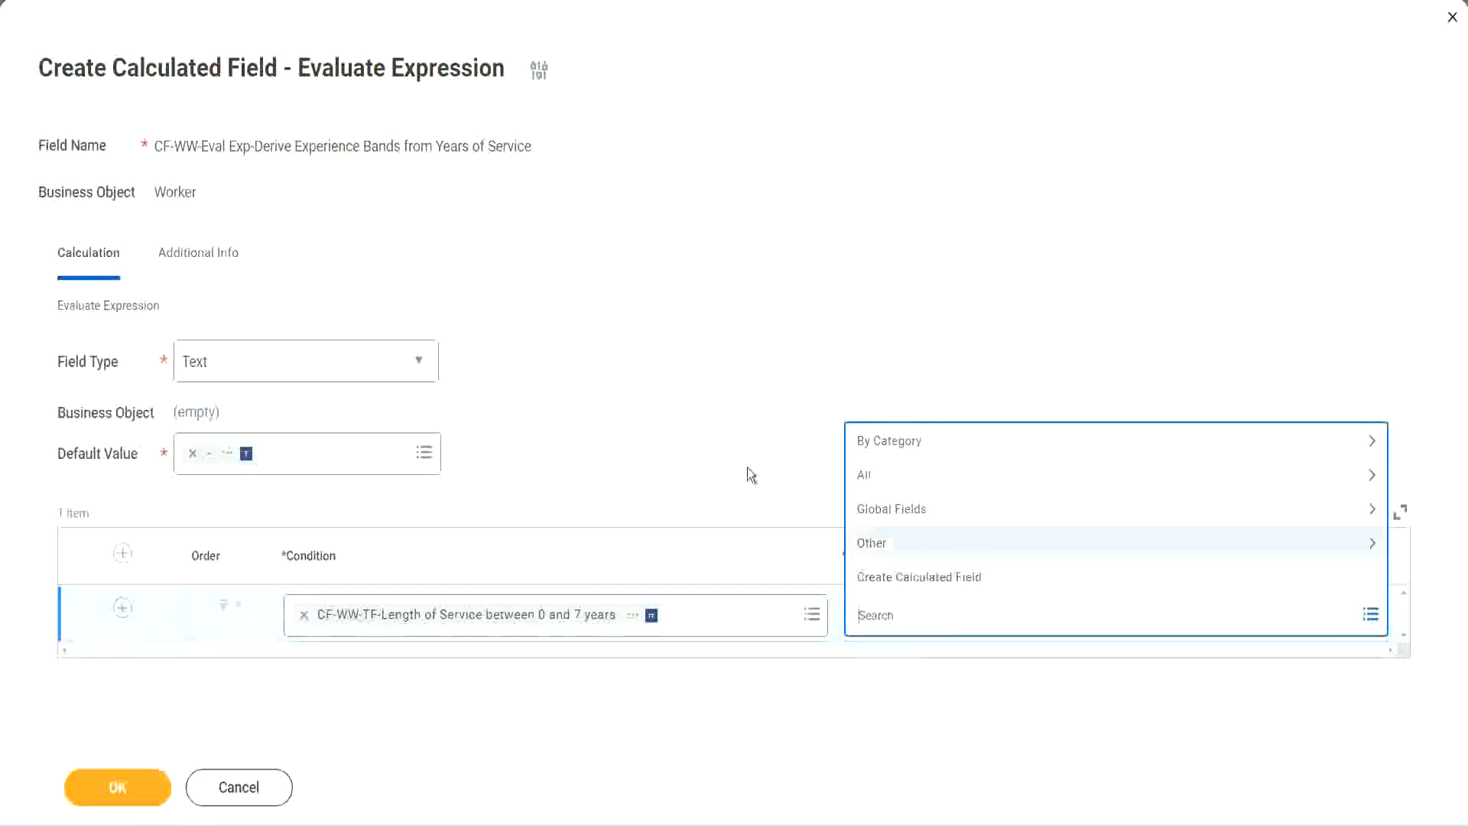
left_click(740, 445)
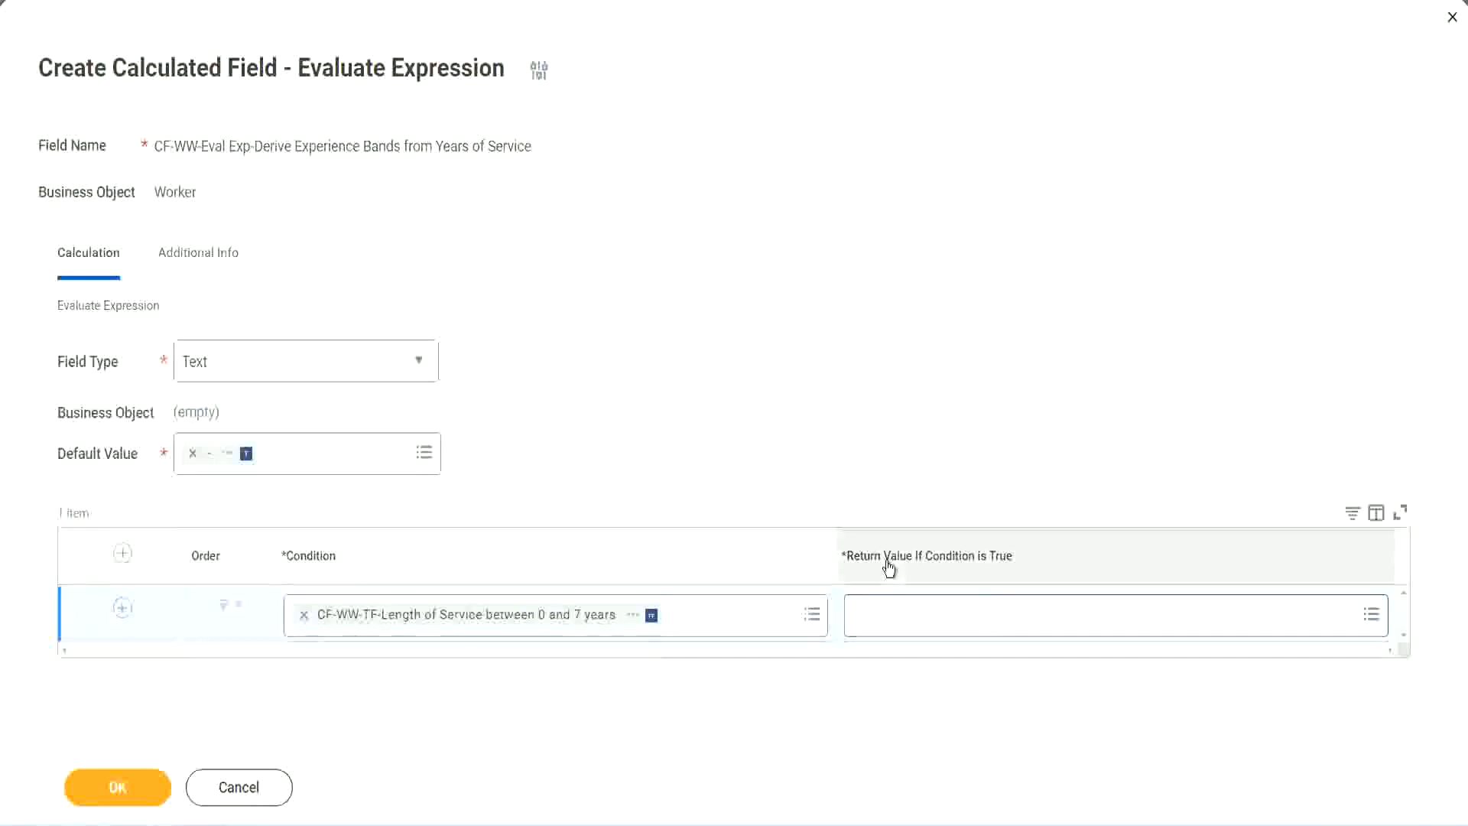
Step: Start creating a new calculated field for the condition's return value and name it CF-WW-TC-Amateur
left_click(952, 619)
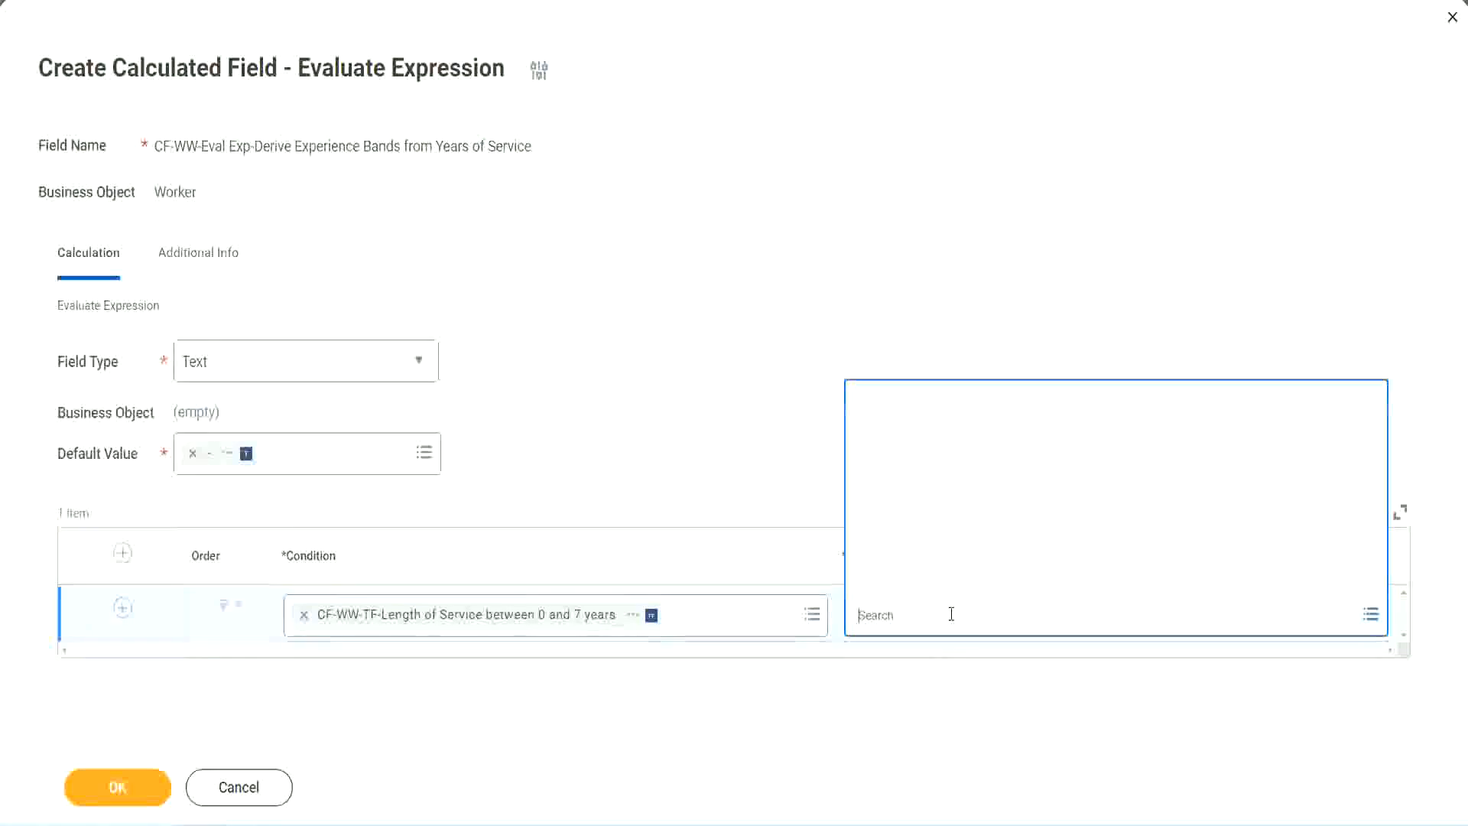
left_click(940, 578)
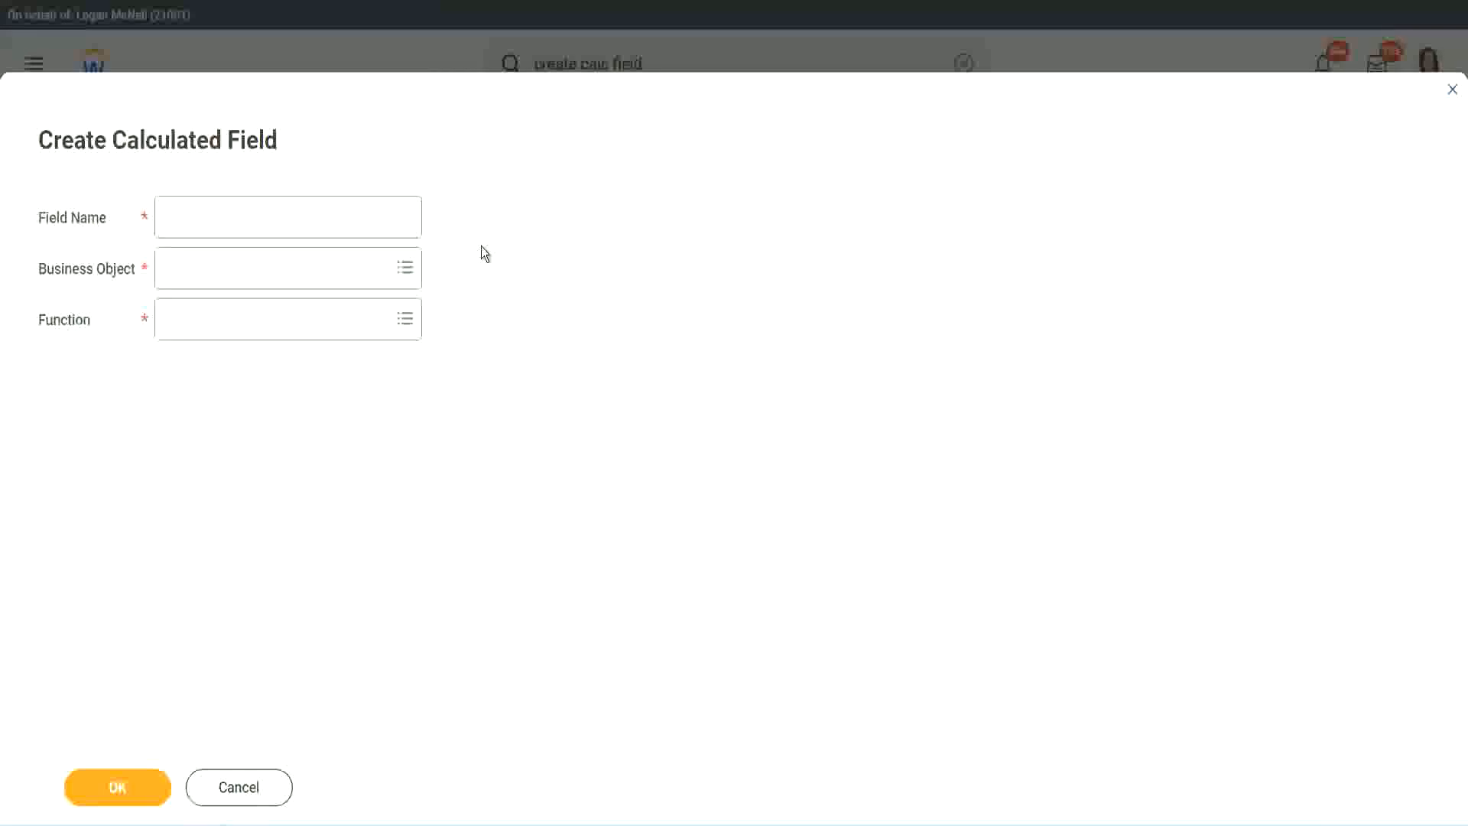
left_click(181, 218)
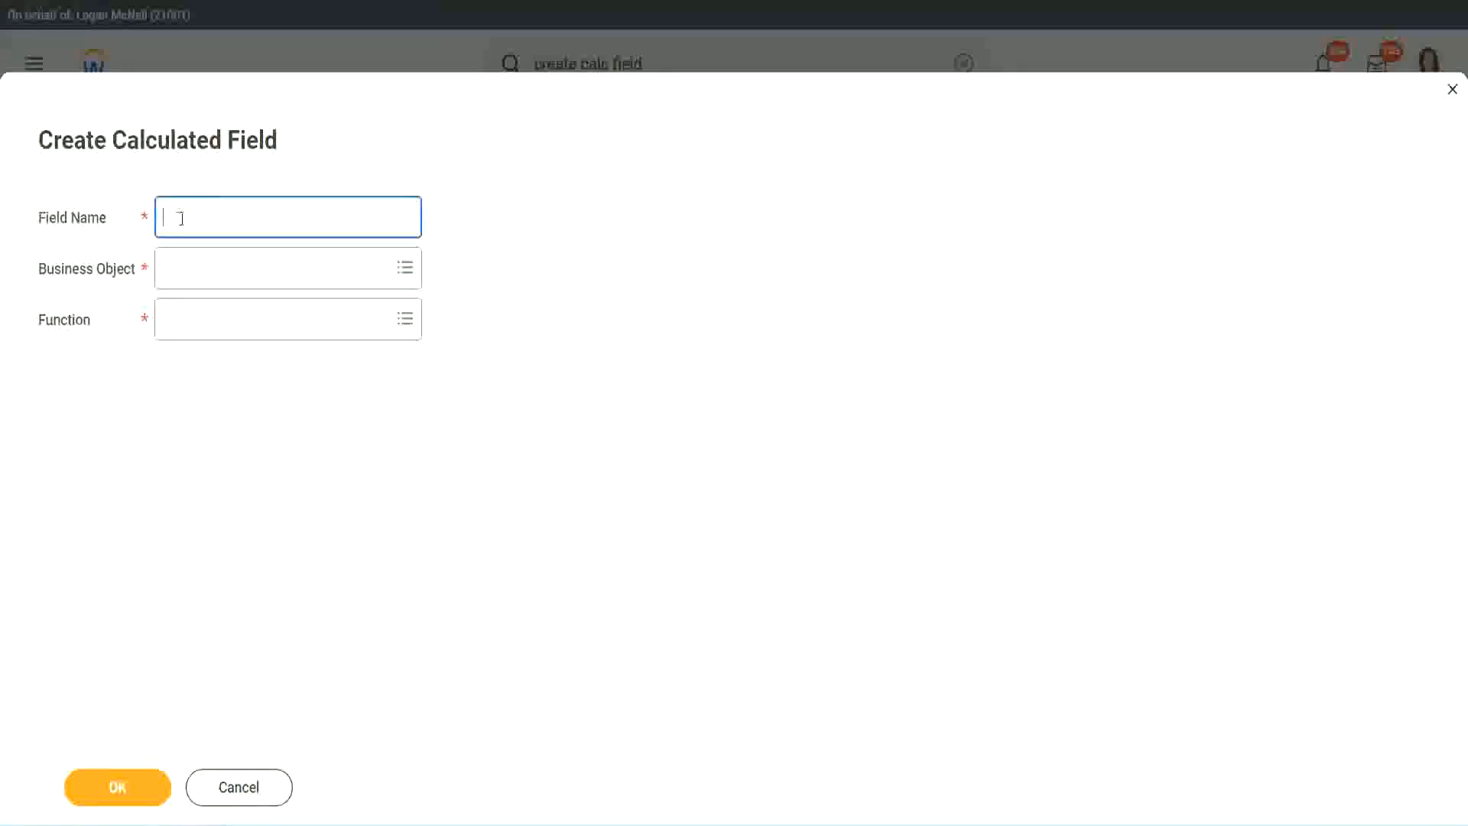
type("CF_")
type("TC")
type("-Am")
type("ateur")
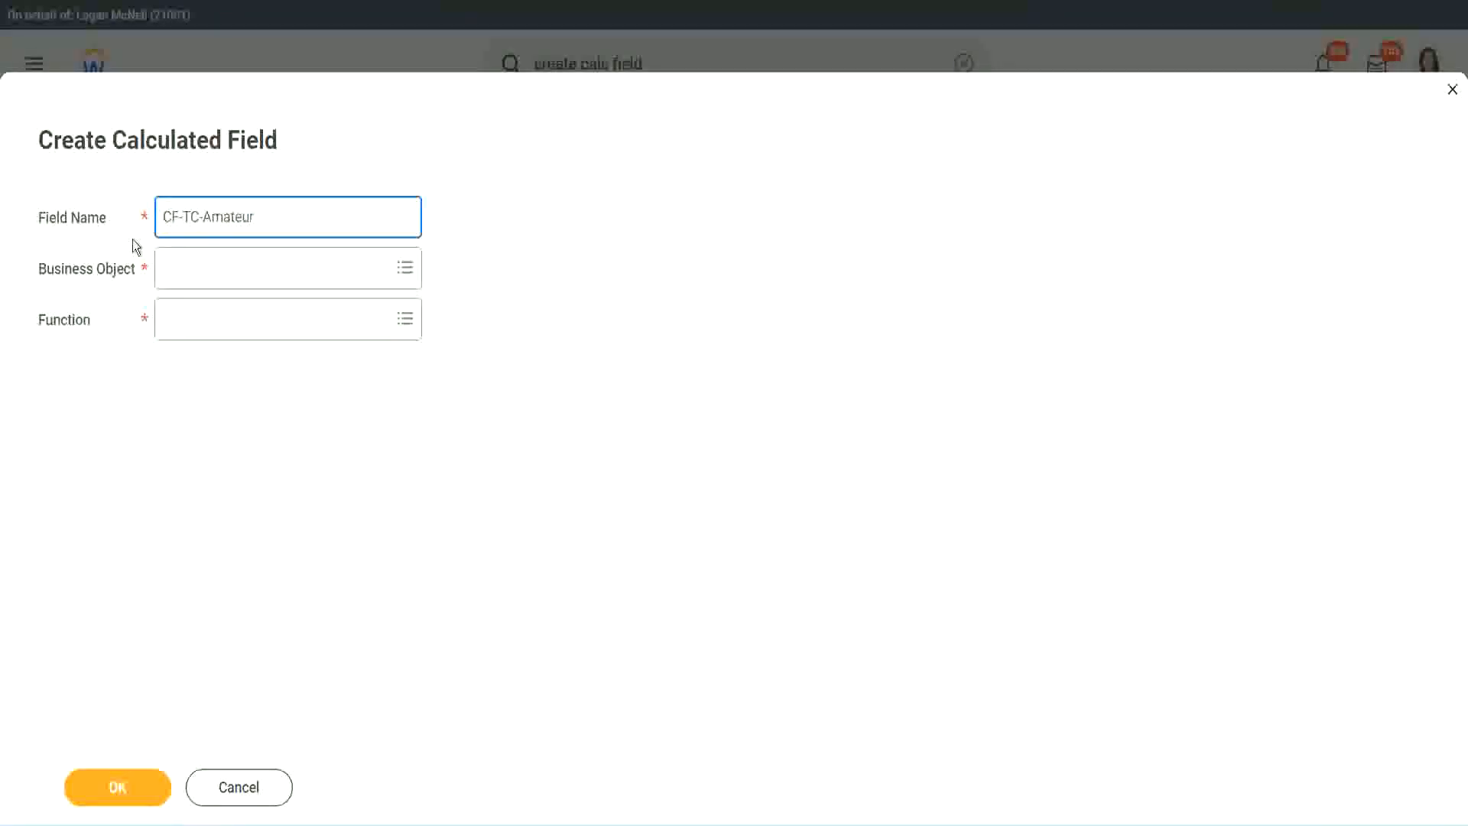
left_click(184, 215)
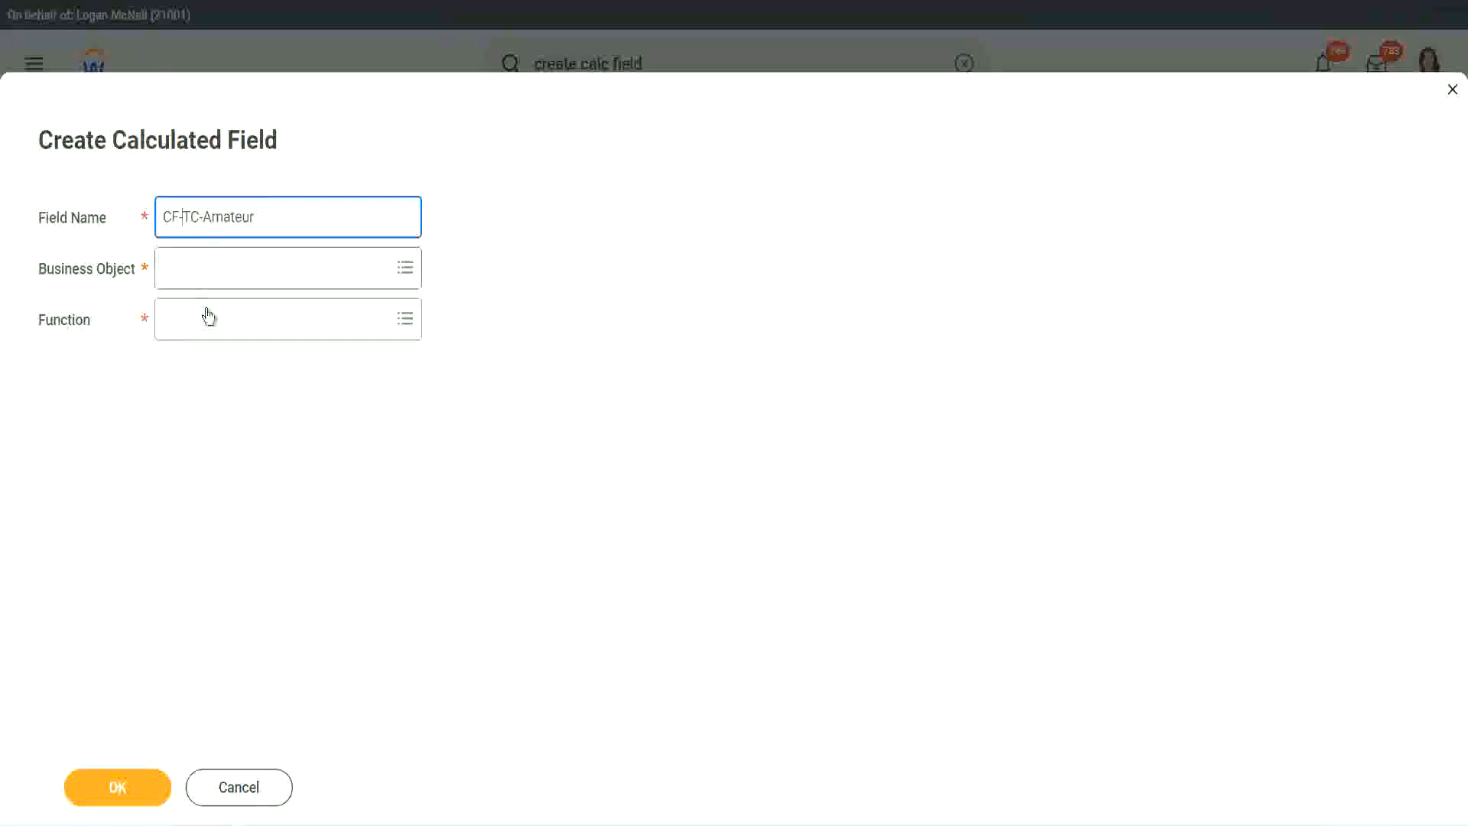
type("WW-")
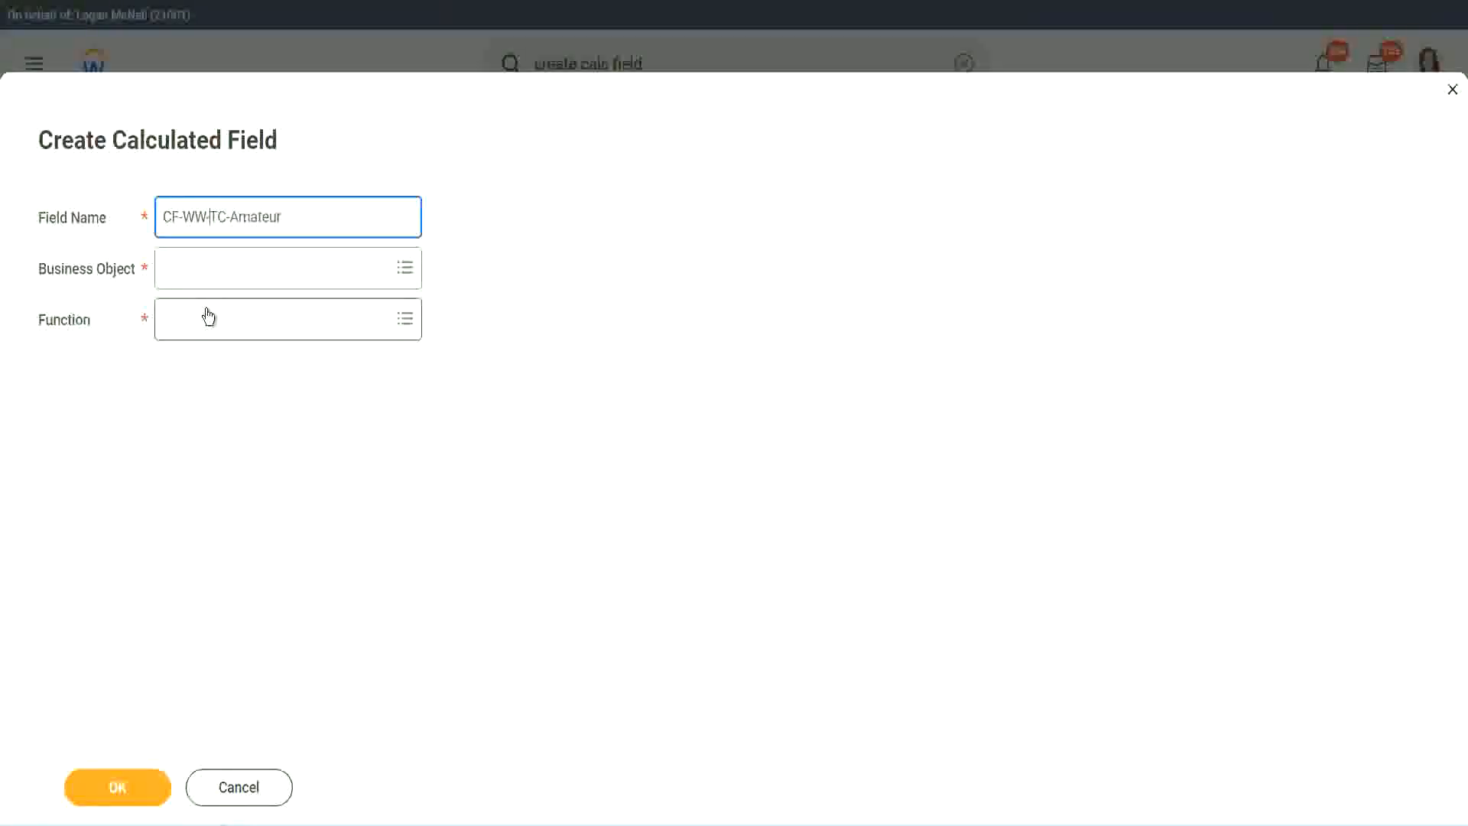
Step: Search for global and set the new calculated field's business object to Global
left_click(208, 269)
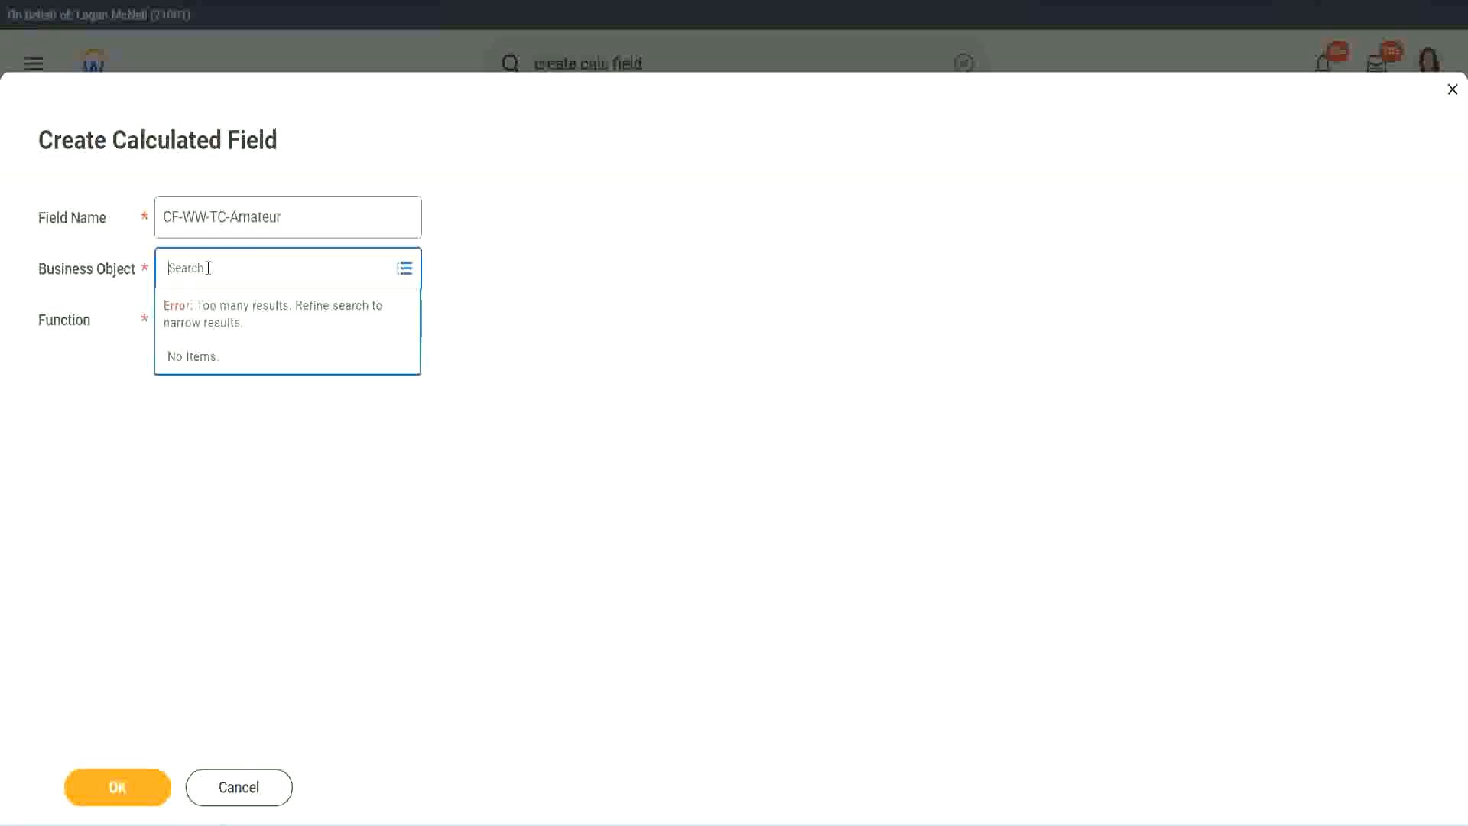
type("worker")
key("BackSpace")
key("BackSpace")
key("BackSpace")
key("BackSpace")
key("BackSpace")
key("BackSpace")
type("global")
key("Return")
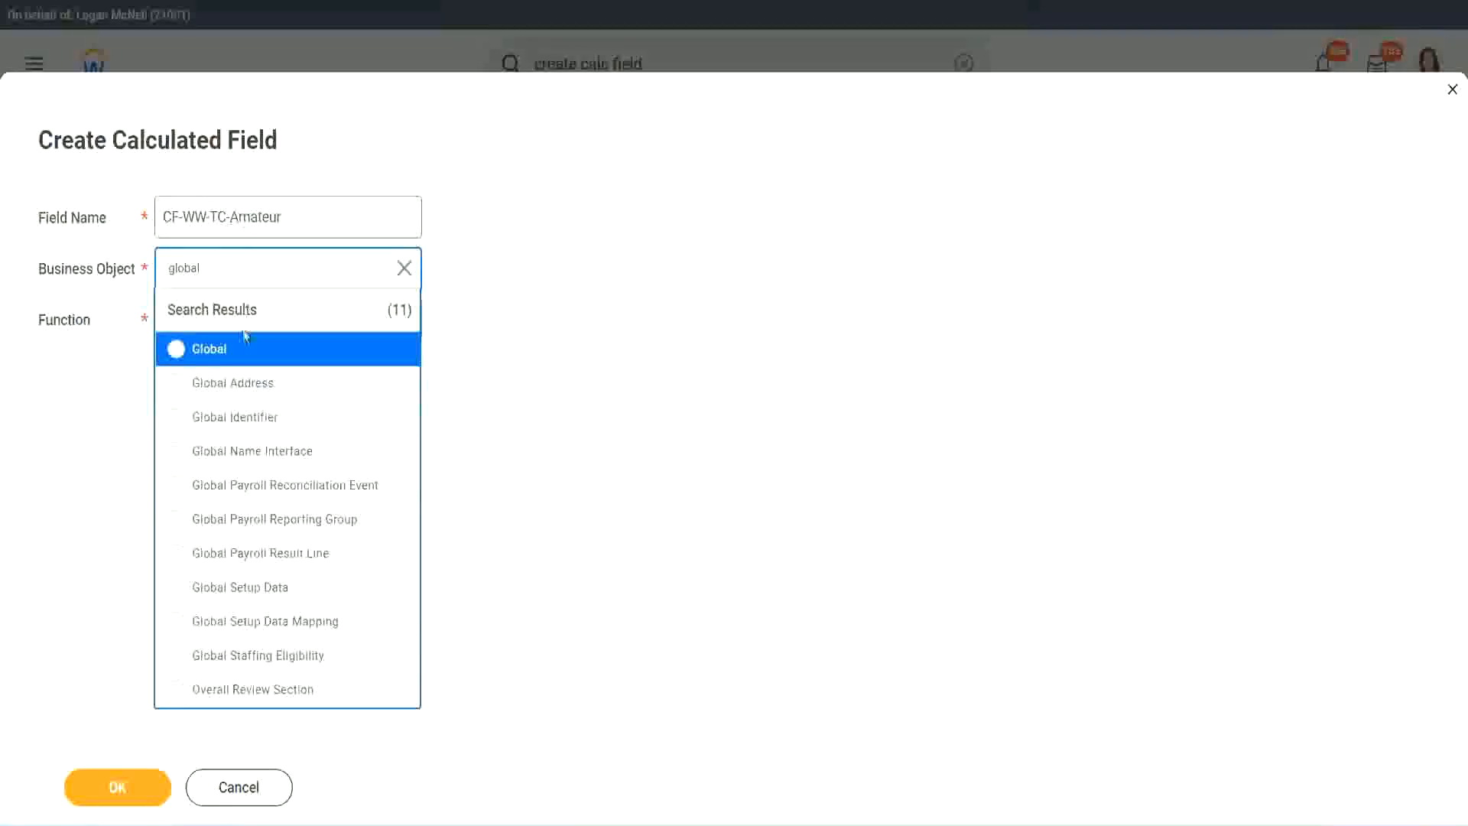
left_click(230, 357)
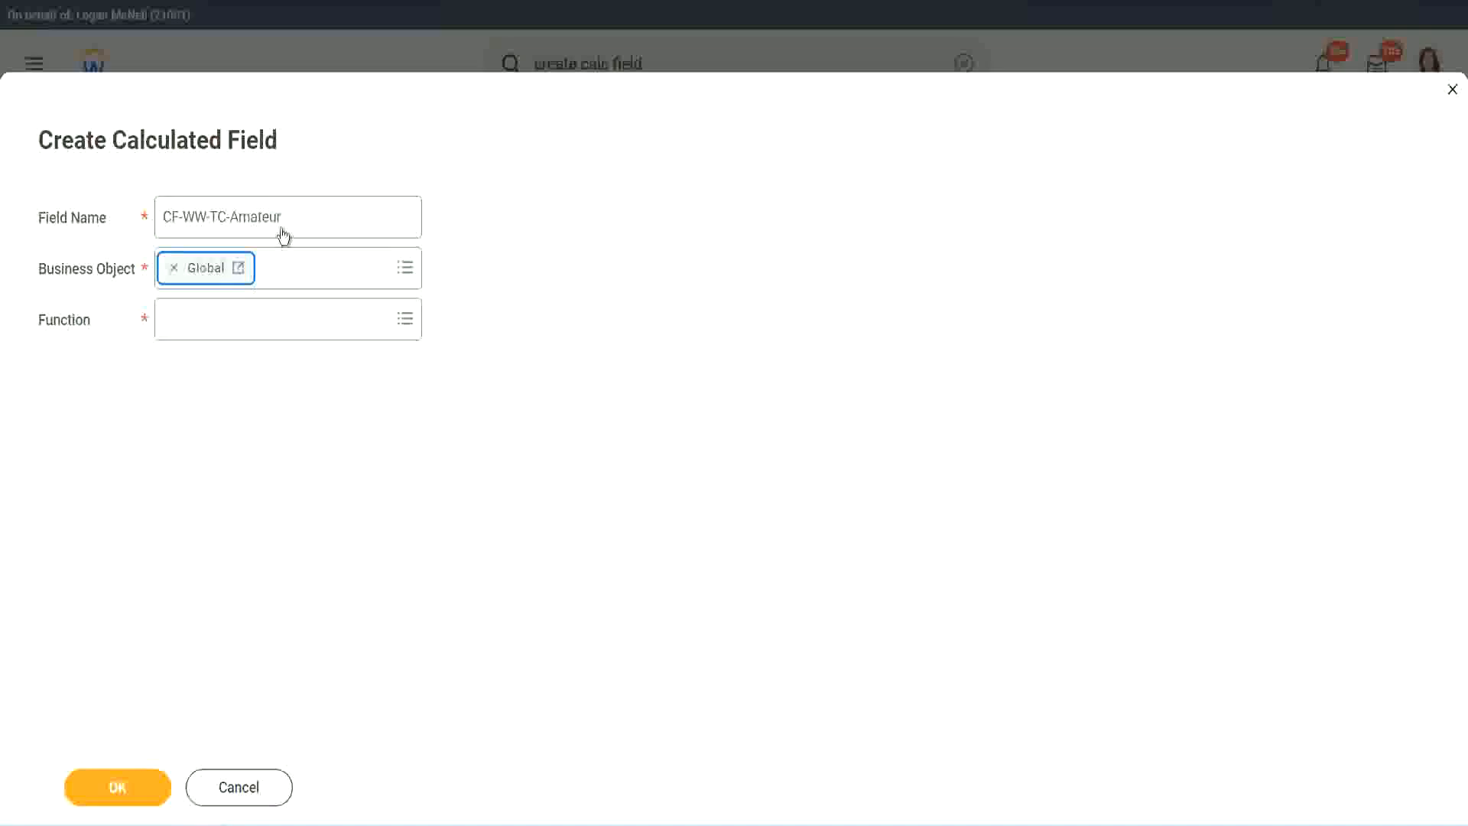
triple_click(379, 207)
left_click(321, 221)
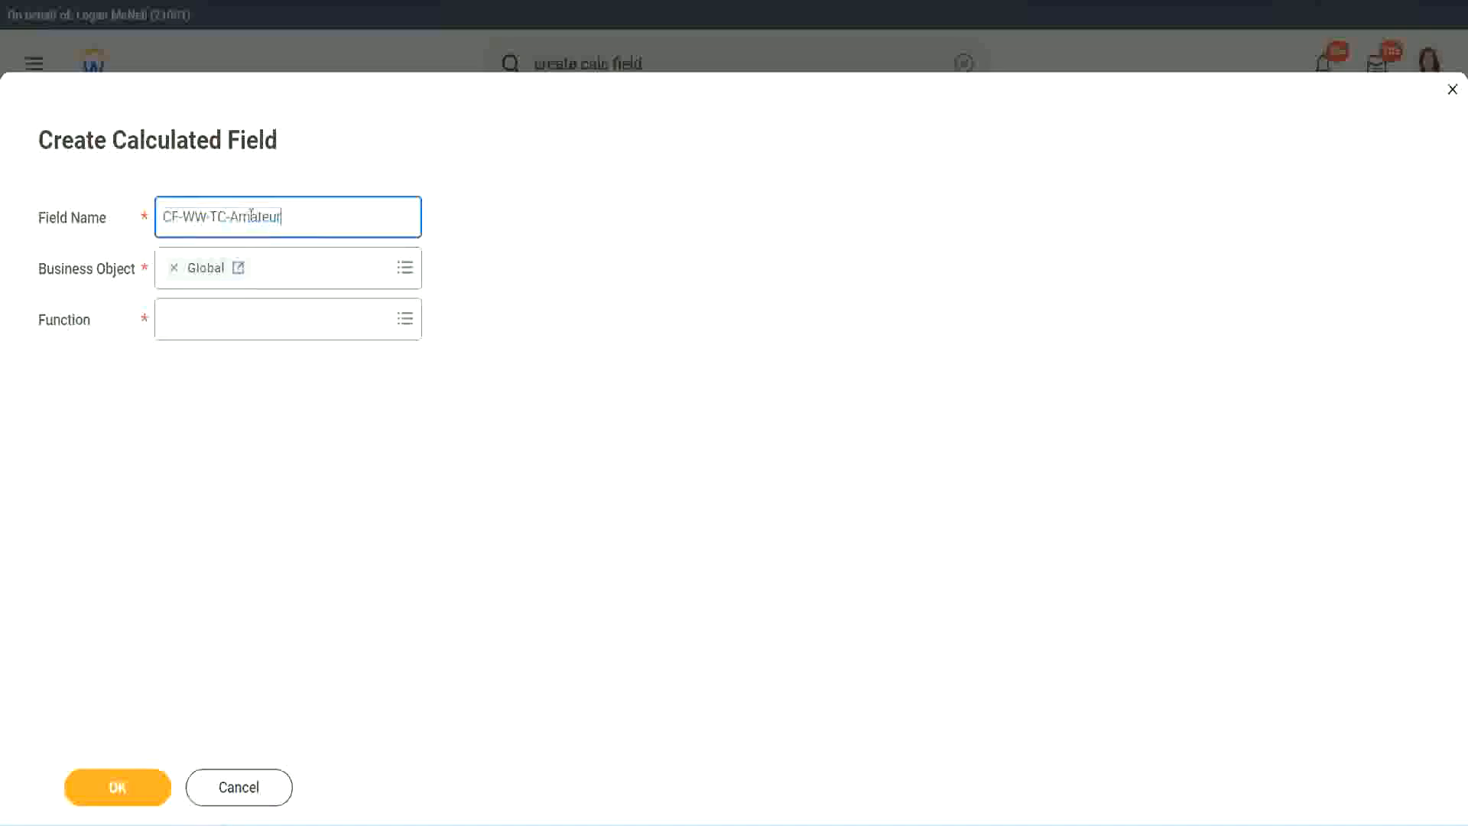
double_click(255, 217)
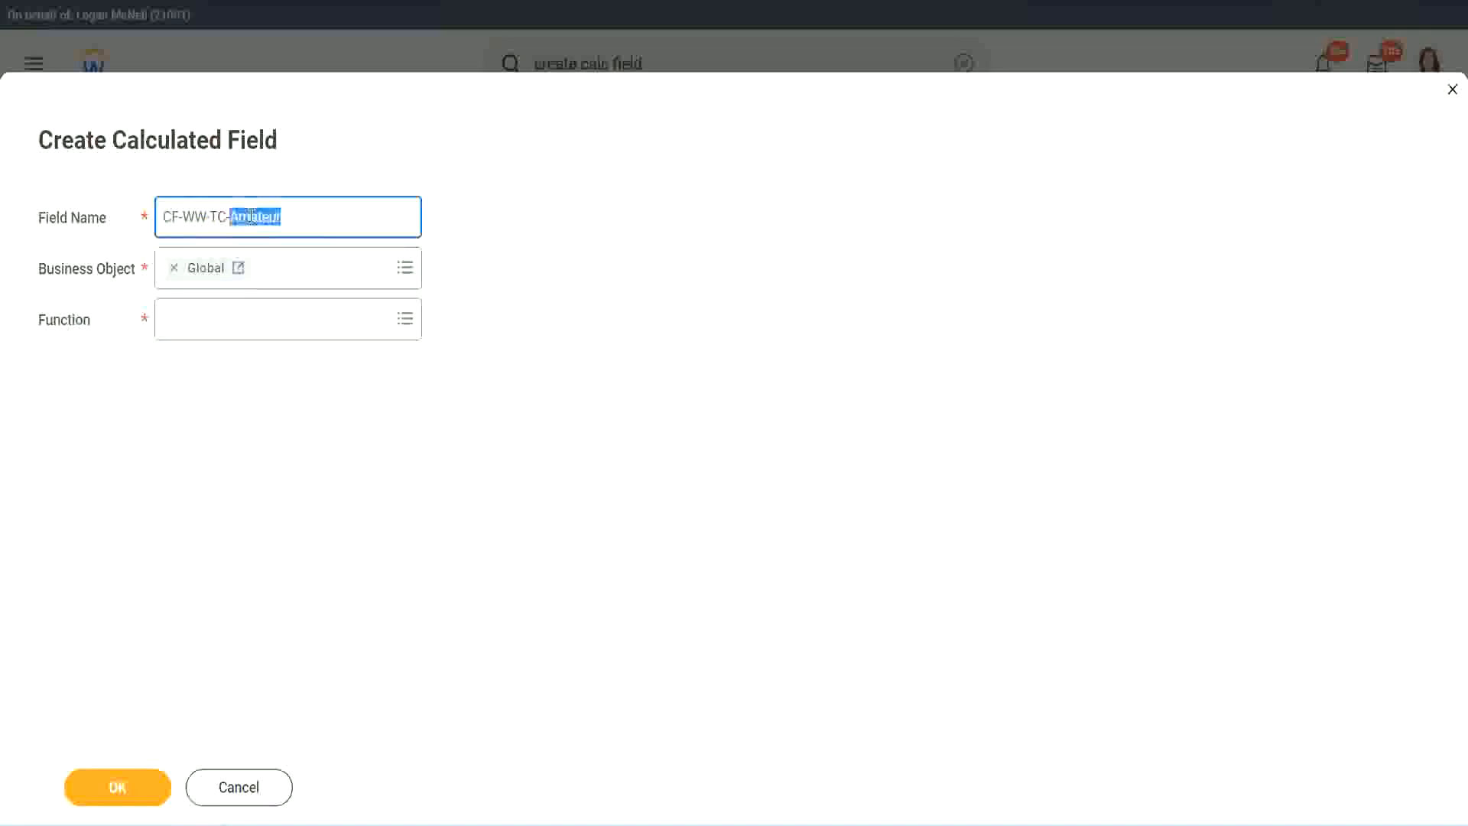
left_click(304, 214)
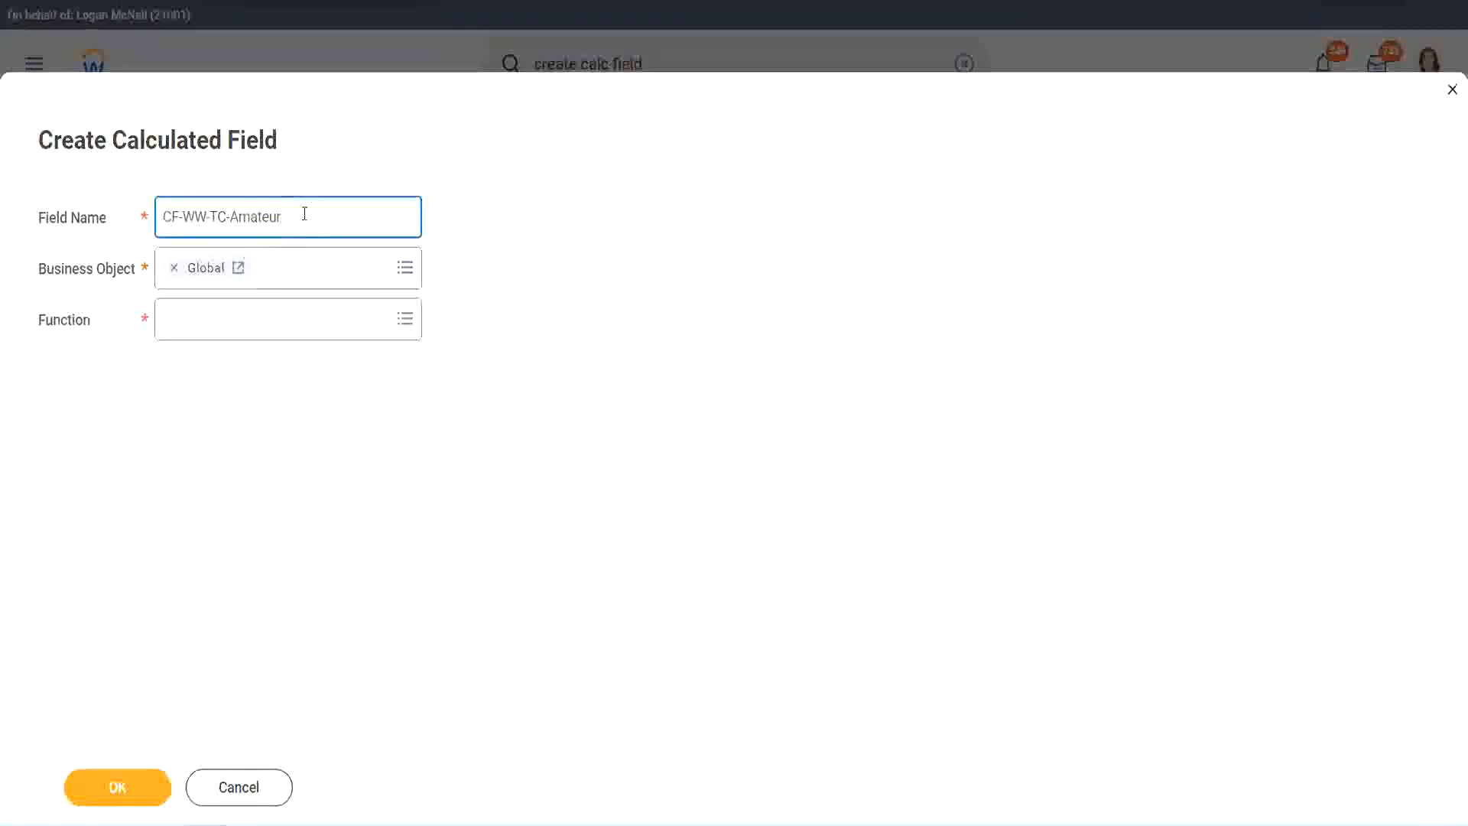